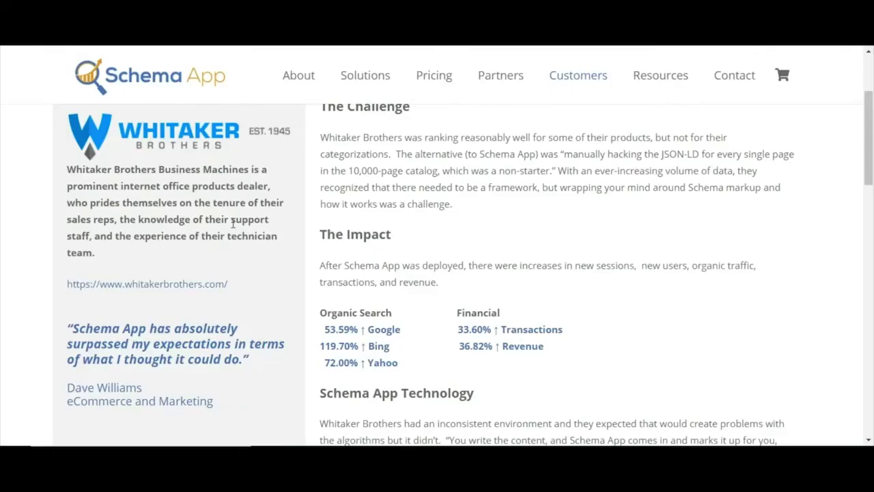
pyautogui.scroll(2, 232, 224)
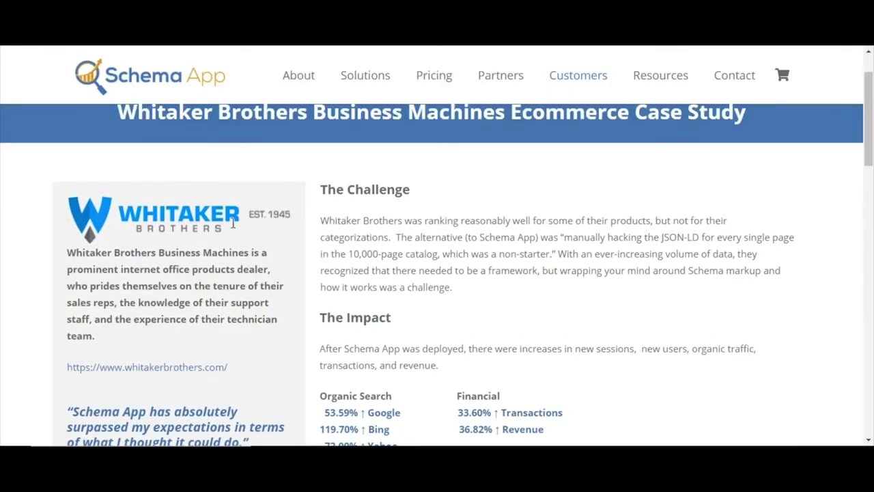
pyautogui.scroll(2, 232, 224)
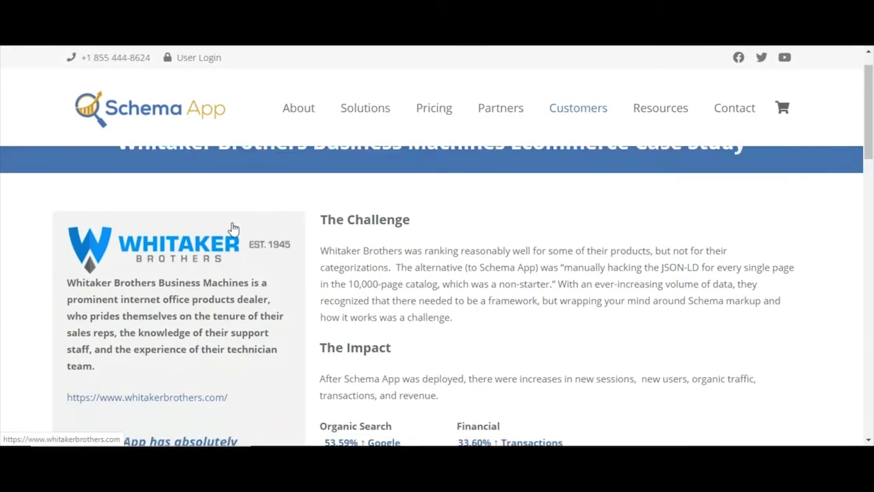
pyautogui.scroll(-4, 232, 228)
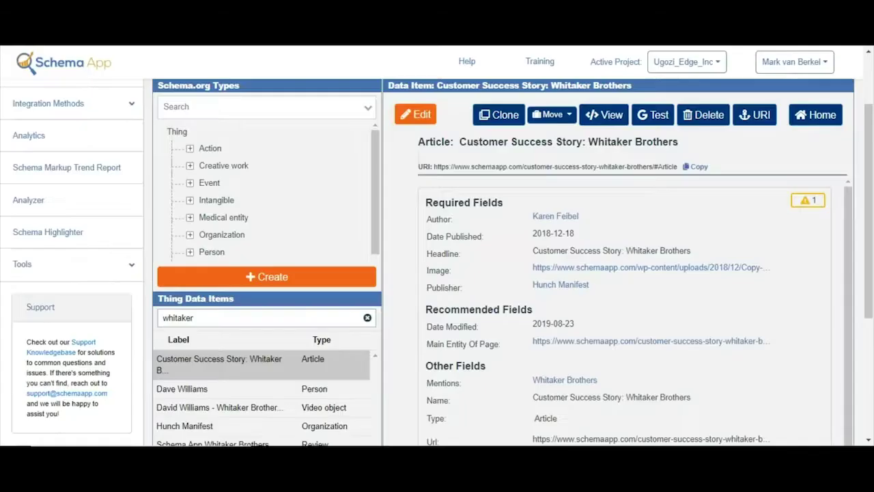
# Step: Edit the Whitaker Brothers success story article and create a Review data item named "Whitaker Brothers Review" for its Review property
pyautogui.click(421, 116)
pyautogui.scroll(-10, 418, 303)
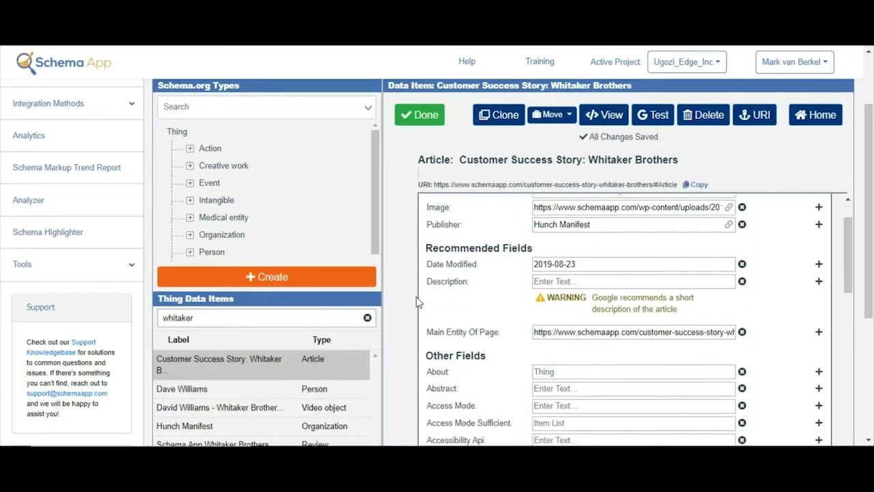
pyautogui.scroll(-15, 418, 302)
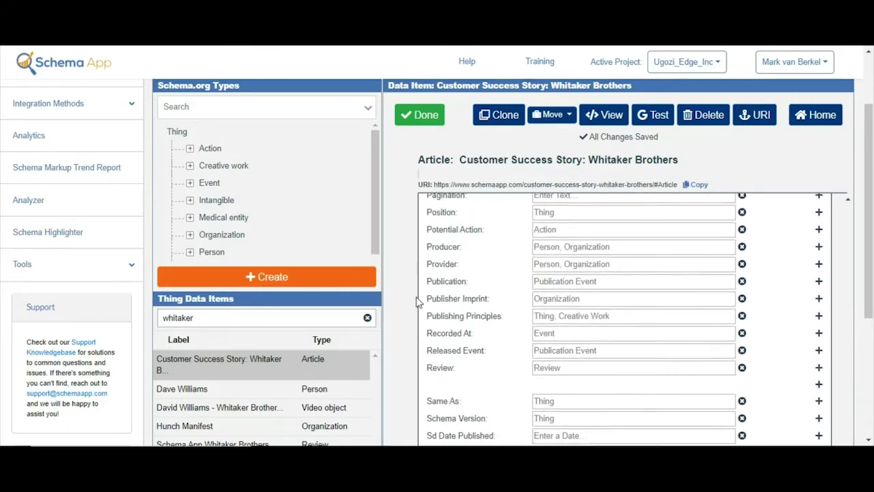
pyautogui.scroll(-1, 417, 303)
pyautogui.click(546, 348)
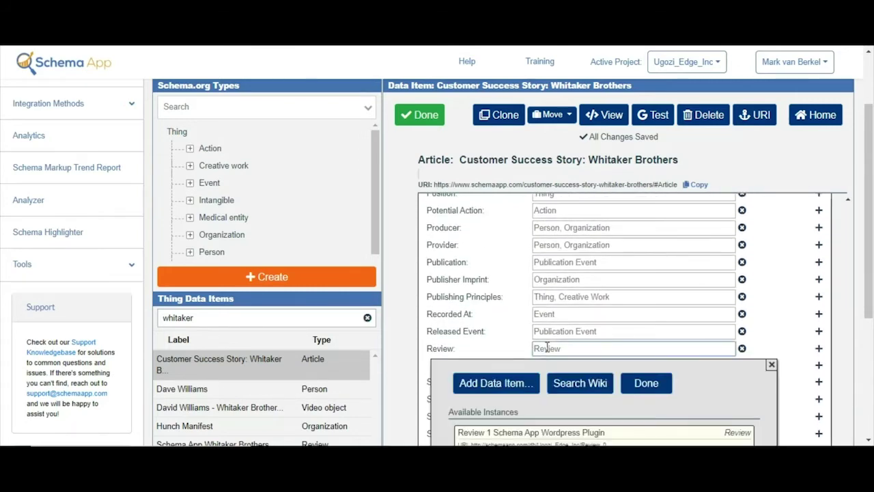
pyautogui.write('Whitaker Br')
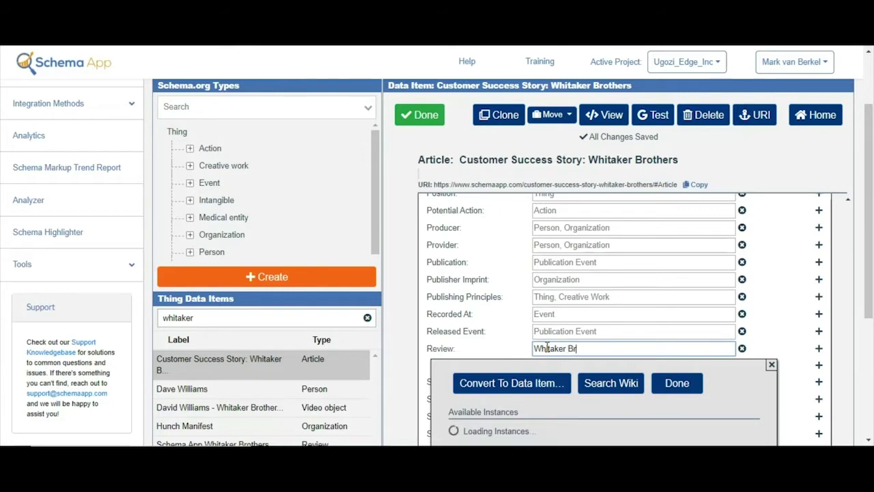
pyautogui.write('others Review')
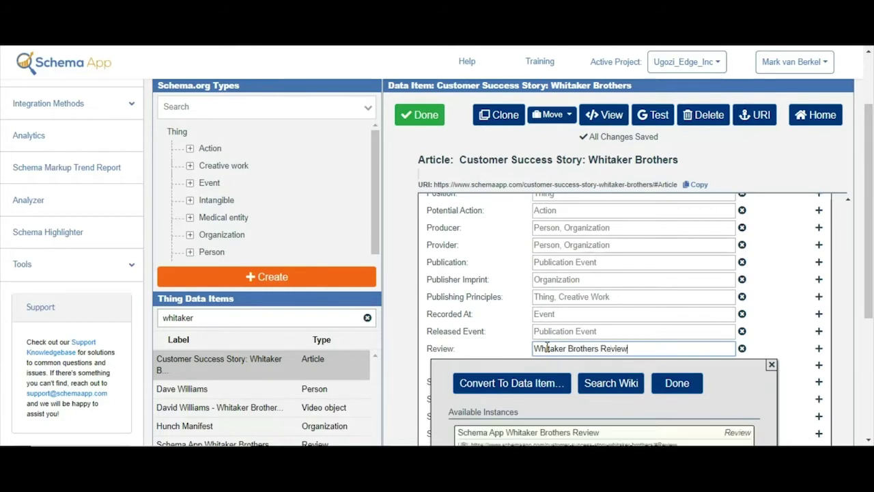
pyautogui.click(521, 382)
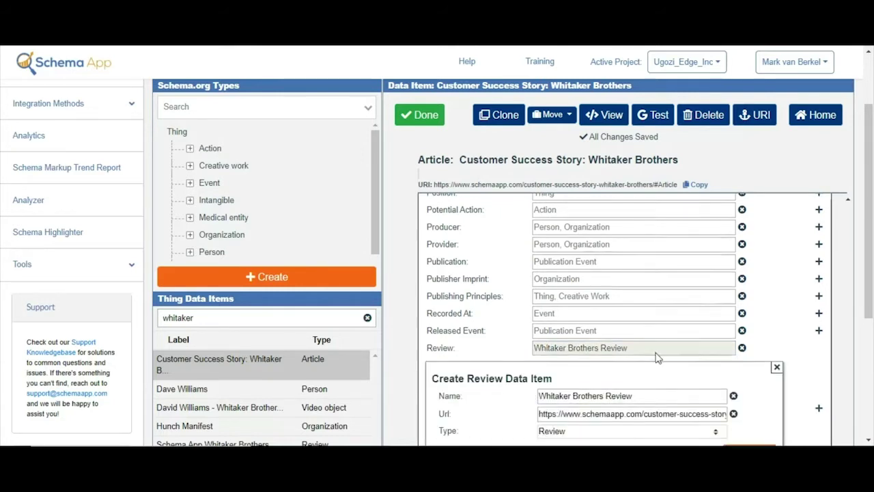
pyautogui.scroll(-3, 656, 357)
pyautogui.click(749, 349)
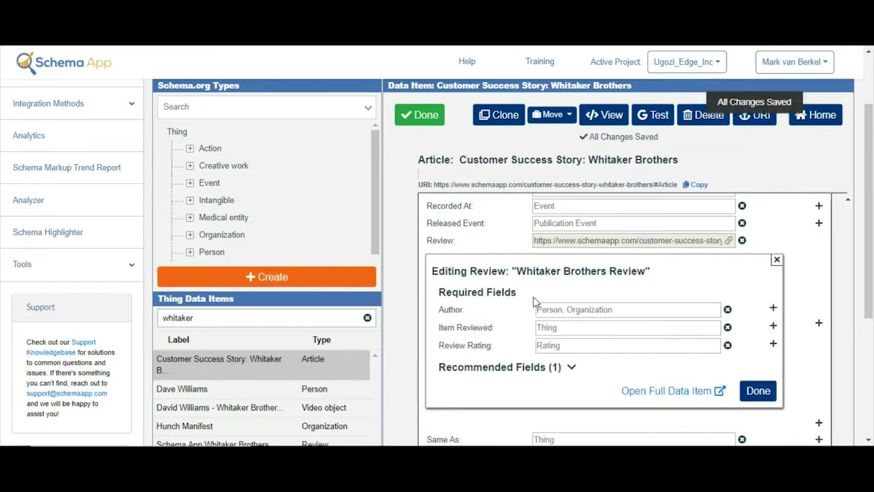
# Step: Copy the testimonial author's name from the case study page into the review's Author property and create it as a Person data item
pyautogui.click(570, 369)
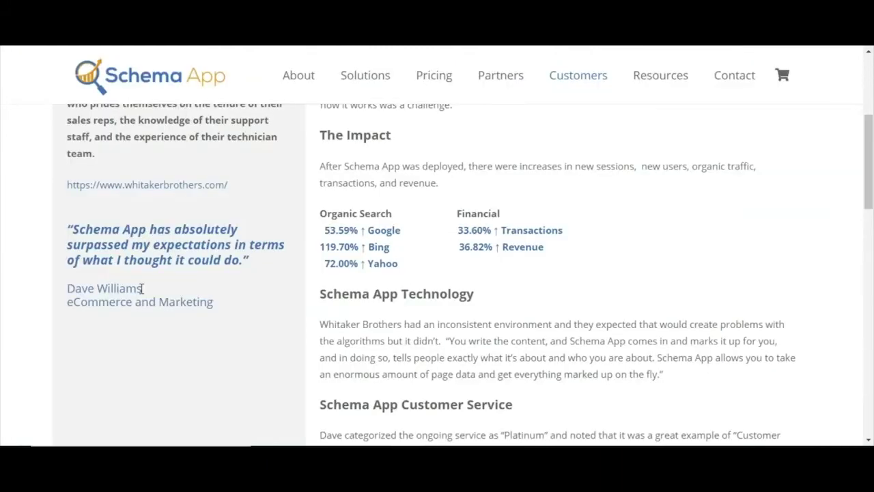
pyautogui.tripleClick(140, 290)
pyautogui.hotkey('ctrl', 'c')
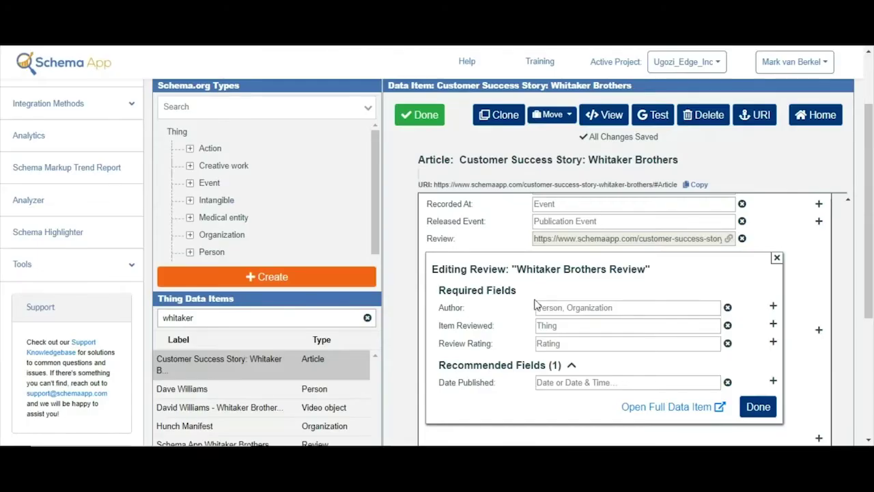
pyautogui.click(553, 309)
pyautogui.hotkey('ctrl', 'v')
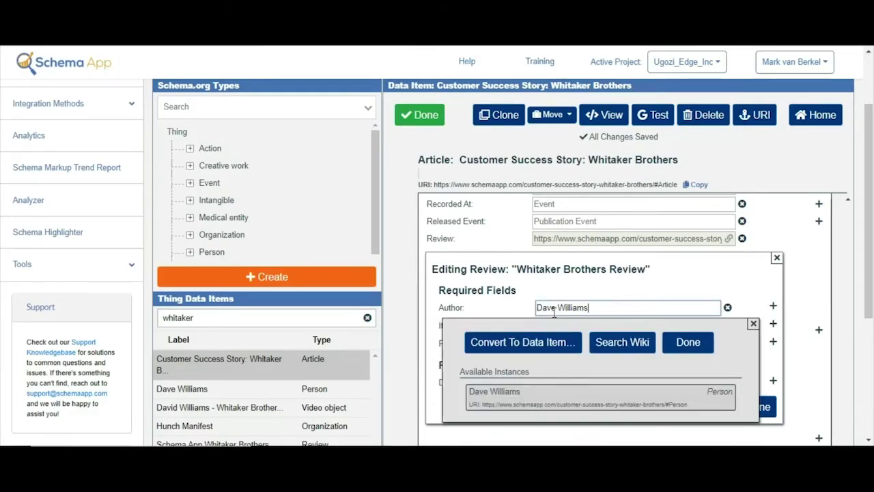
pyautogui.click(555, 348)
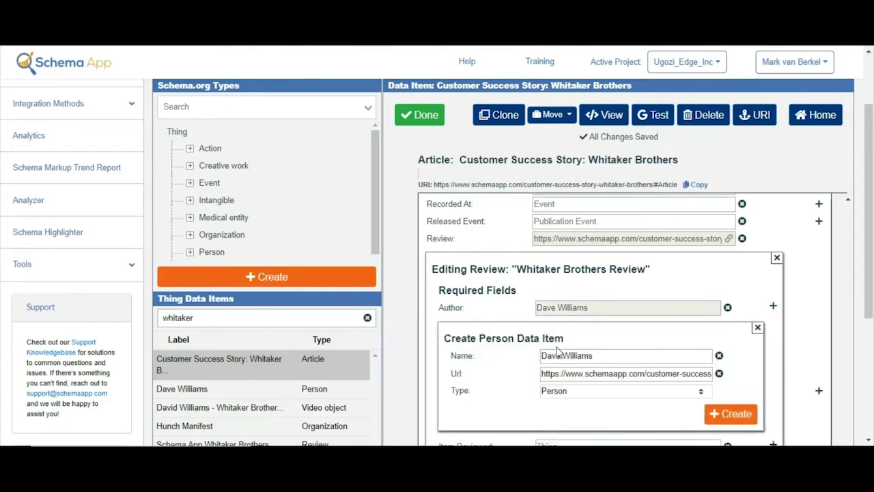
pyautogui.click(730, 414)
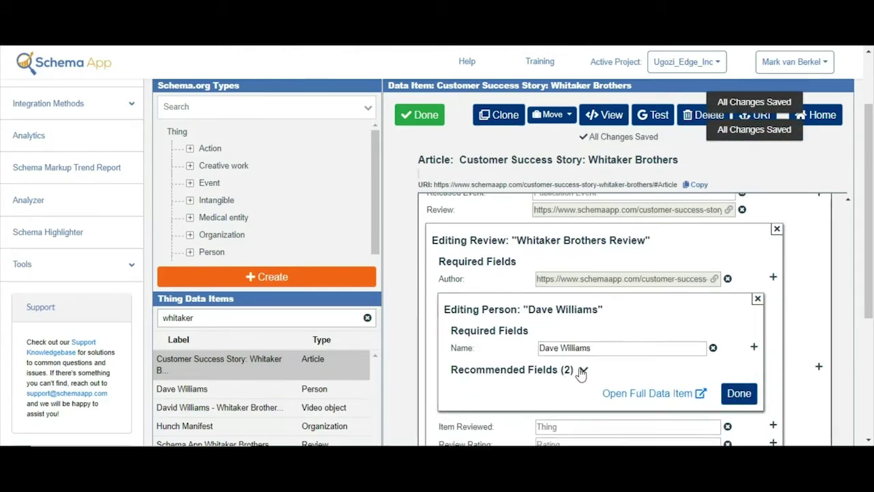
# Step: Set the author's Description to "eCommerce and Marketing", copied from the case study page, and finish editing the person
pyautogui.click(583, 369)
pyautogui.scroll(-1, 508, 356)
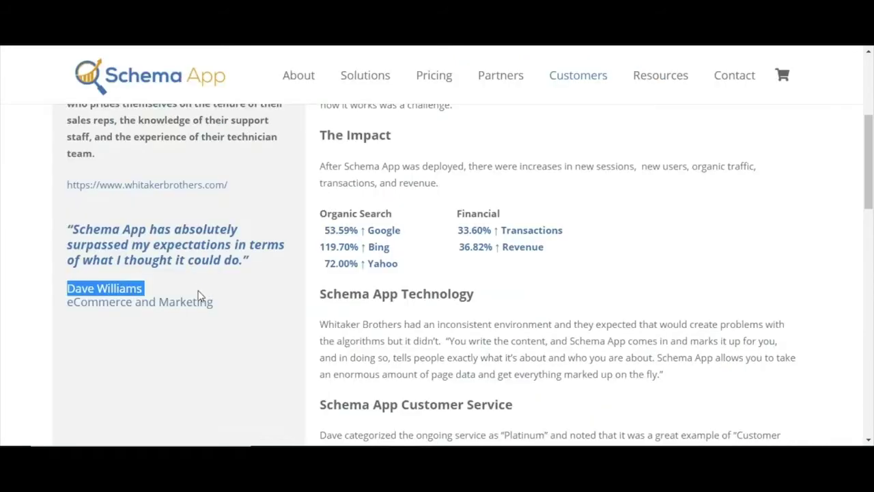
pyautogui.doubleClick(201, 300)
pyautogui.tripleClick(203, 302)
pyautogui.hotkey('ctrl', 'c')
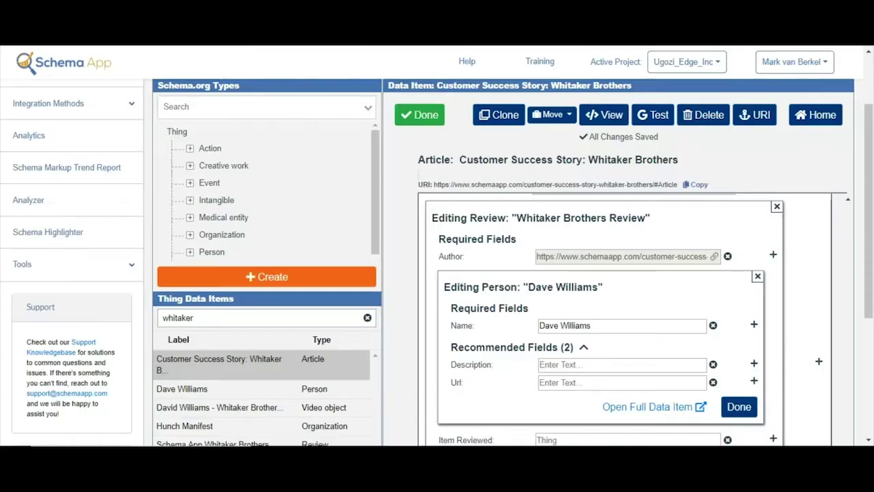
pyautogui.click(549, 366)
pyautogui.hotkey('ctrl', 'v')
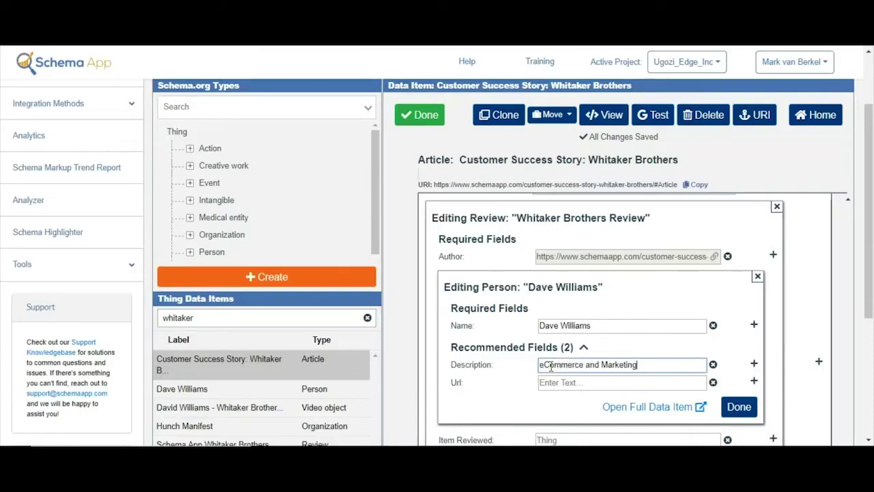
pyautogui.click(743, 408)
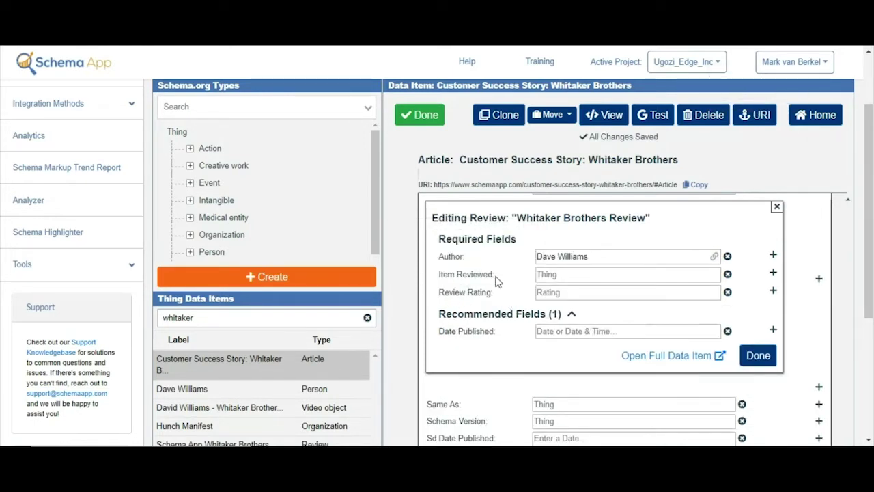
# Step: Search for "schema app" as the review's Item Reviewed and assign the existing Schema App Product data item
pyautogui.moveTo(476, 275)
pyautogui.click(557, 275)
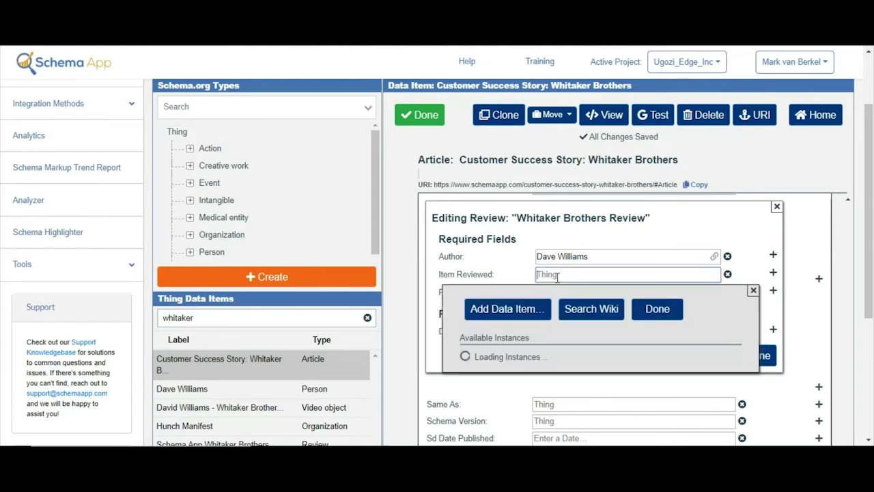
pyautogui.write('schema')
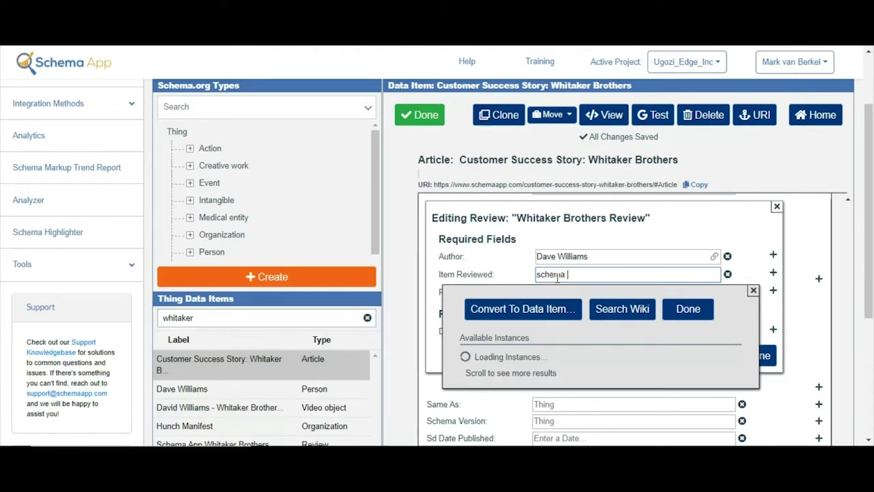
pyautogui.write(' app')
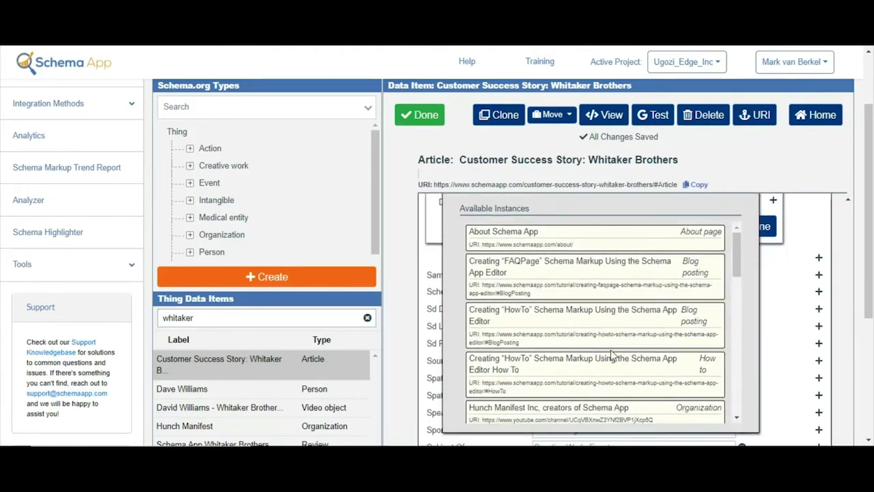
pyautogui.scroll(-5, 621, 309)
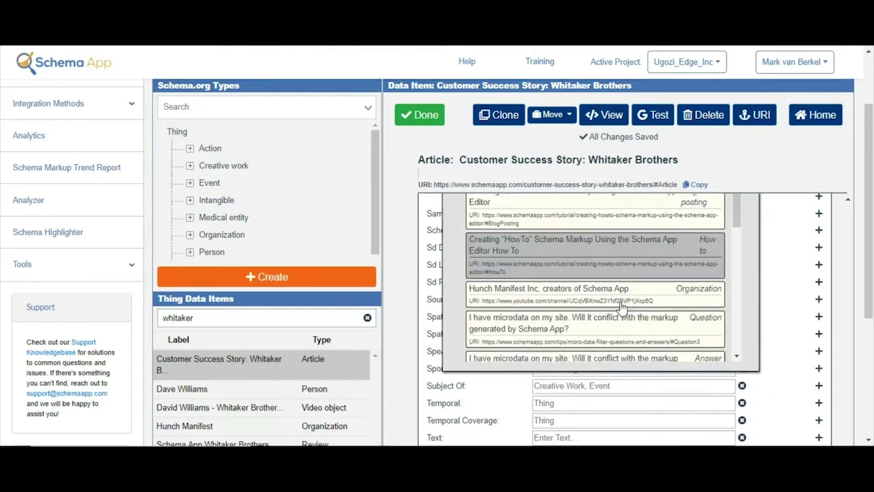
pyautogui.scroll(-4, 621, 309)
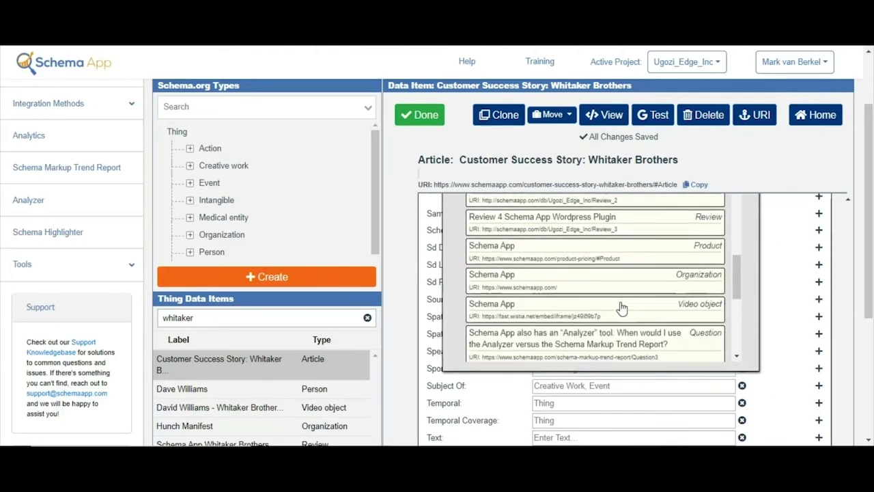
pyautogui.click(611, 254)
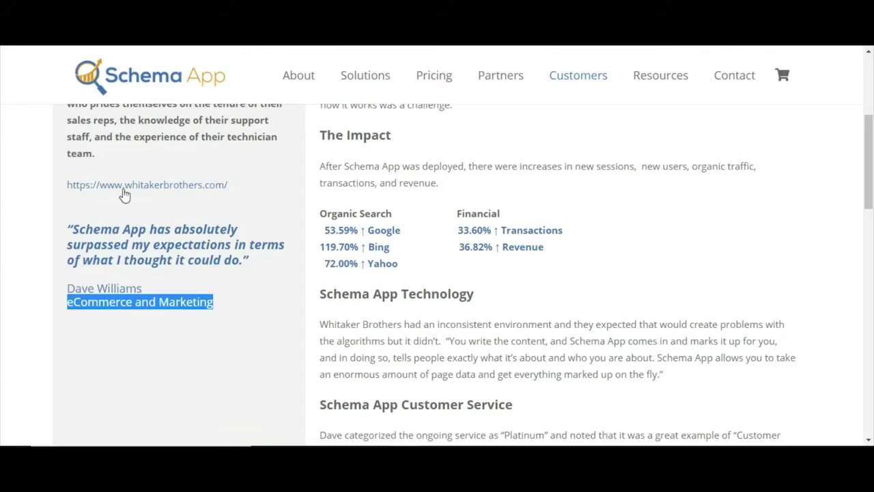
pyautogui.click(220, 298)
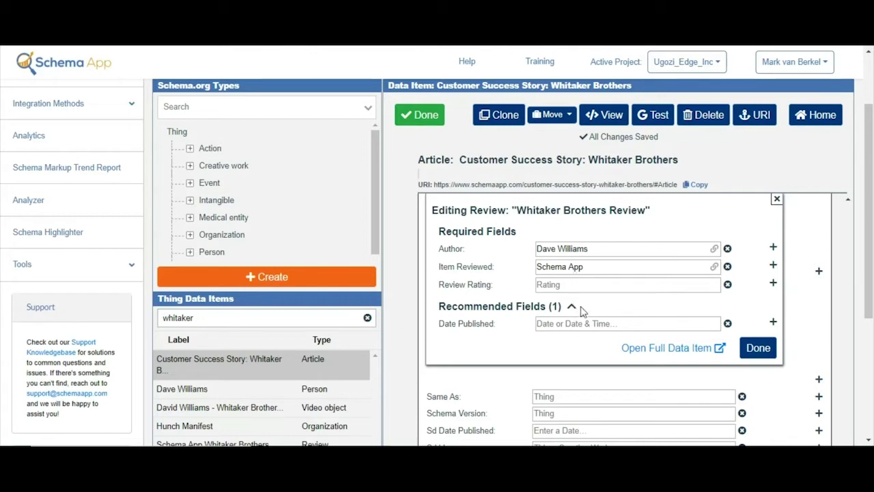
# Step: Open the full review data item for editing and paste the case study quote "Schema App has absolutely surpassed my expectations…" into Review Body
pyautogui.click(681, 349)
pyautogui.click(680, 349)
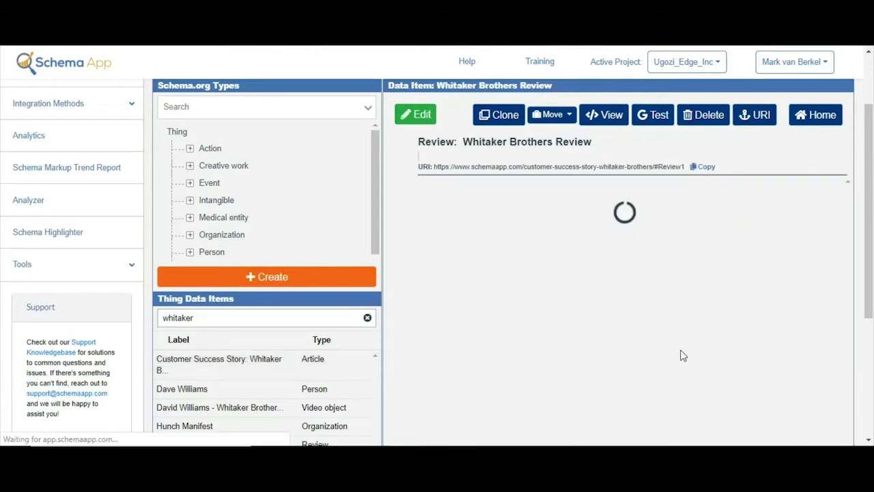
pyautogui.click(425, 116)
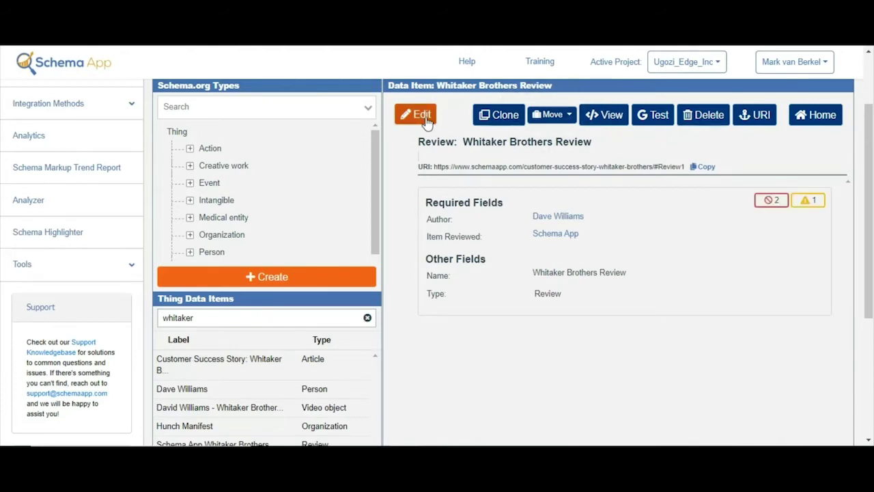
pyautogui.scroll(-5, 421, 257)
pyautogui.scroll(-12, 421, 257)
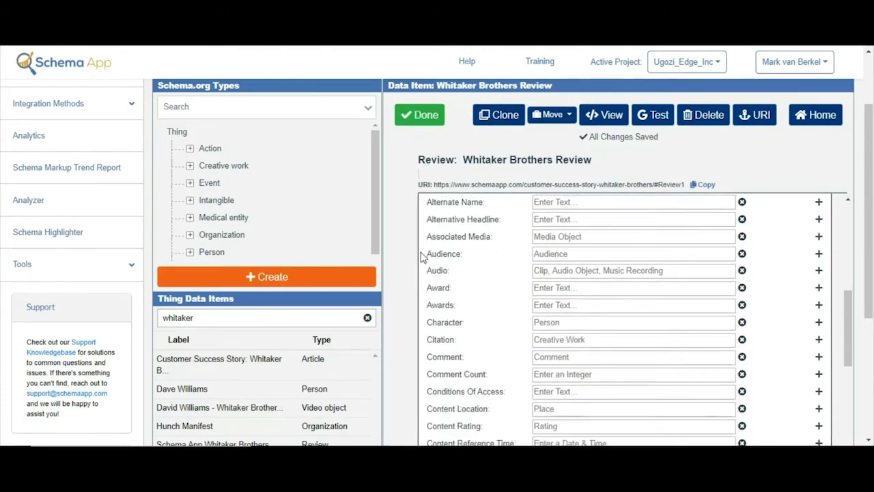
pyautogui.scroll(-12, 421, 257)
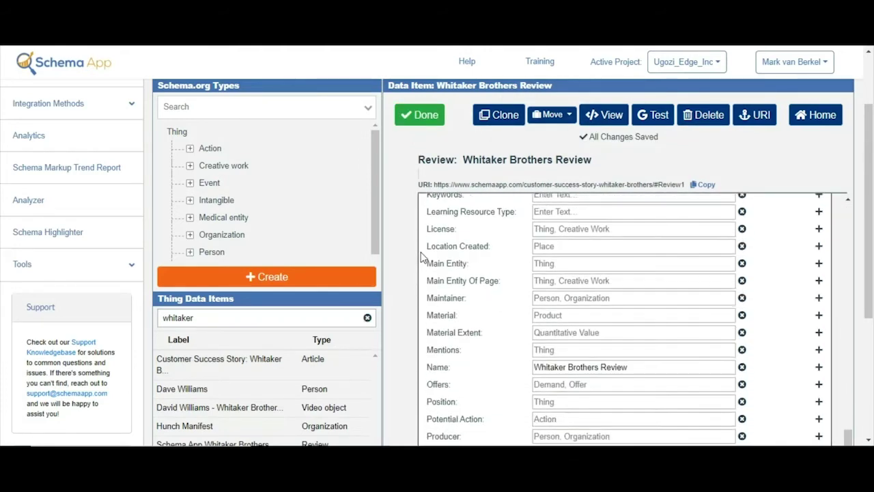
pyautogui.scroll(-1, 421, 257)
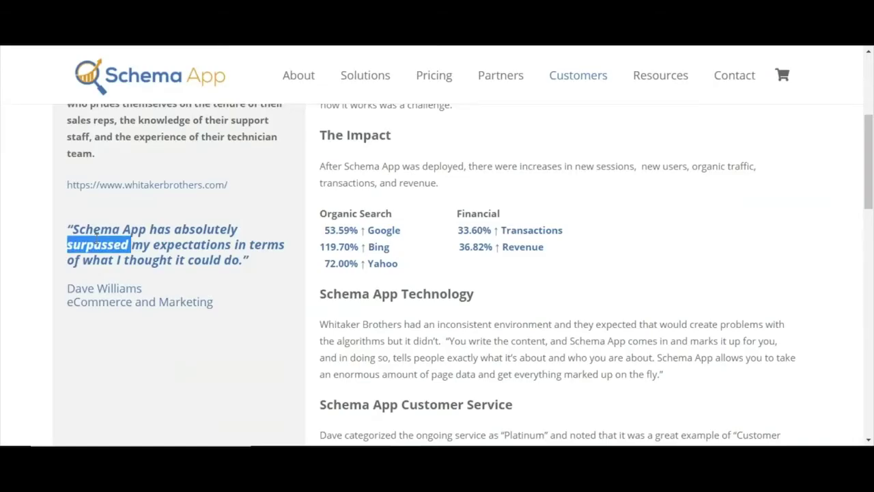
pyautogui.tripleClick(96, 238)
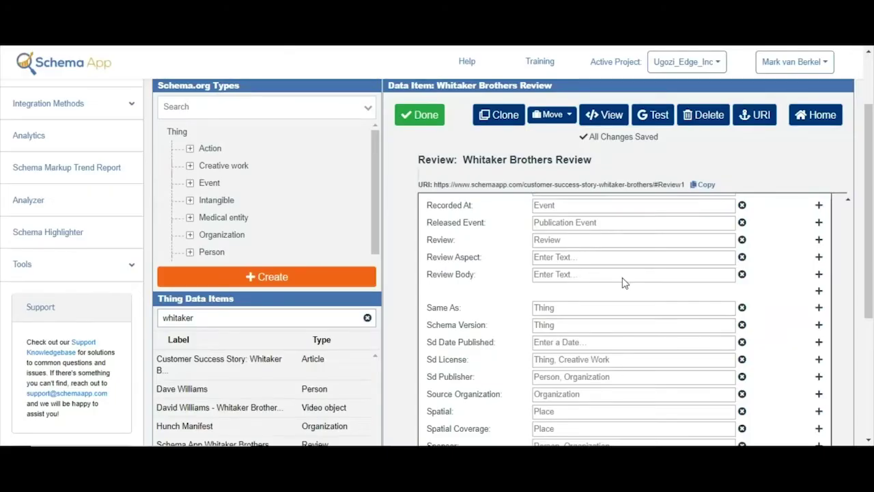
pyautogui.click(619, 273)
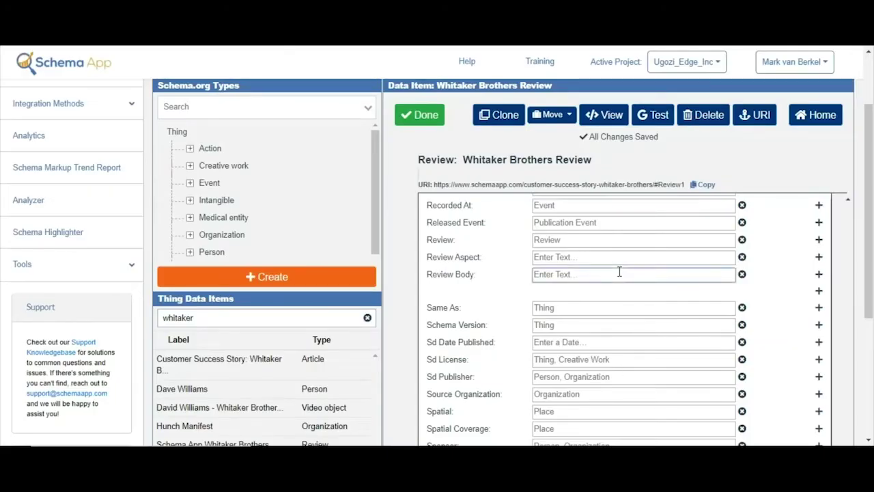
pyautogui.hotkey('ctrl', 'v')
# Step: Finish editing the Whitaker Brothers Review and open the success story article that uses it
pyautogui.click(436, 122)
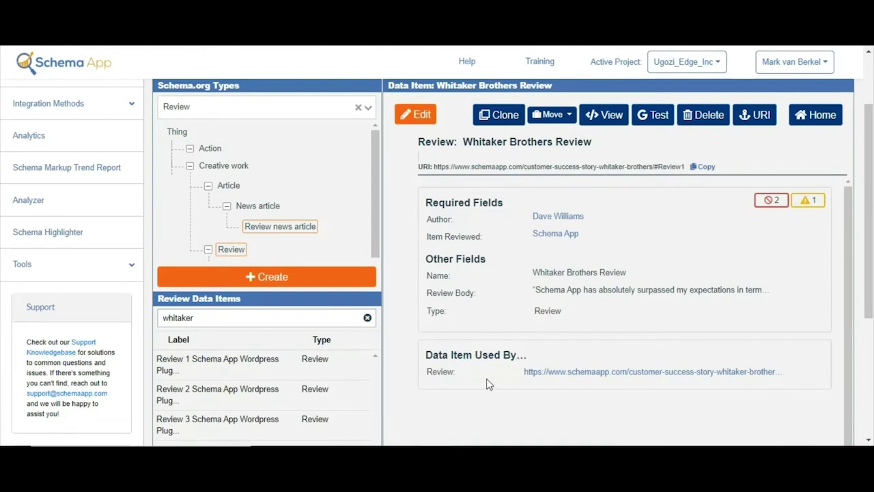
pyautogui.click(560, 377)
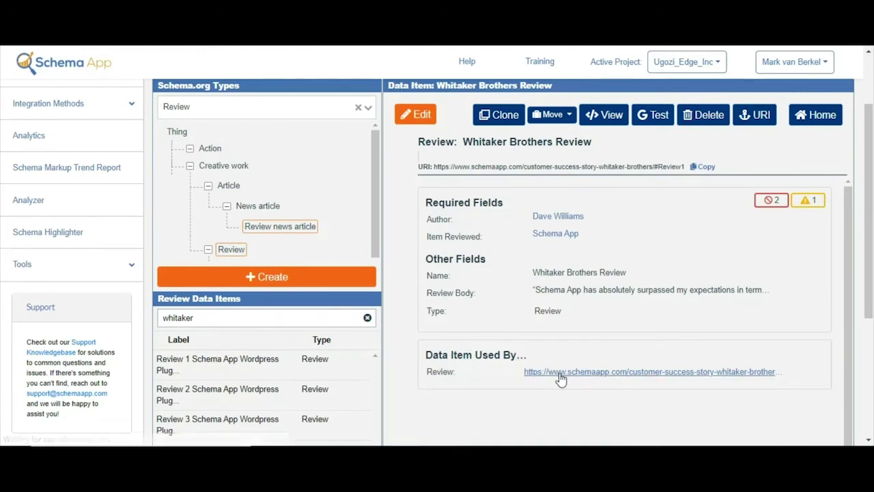
# Step: Check the review linked to the success story article, and examine the star rating at the end of the FAQPage tutorial page
pyautogui.scroll(-2, 482, 279)
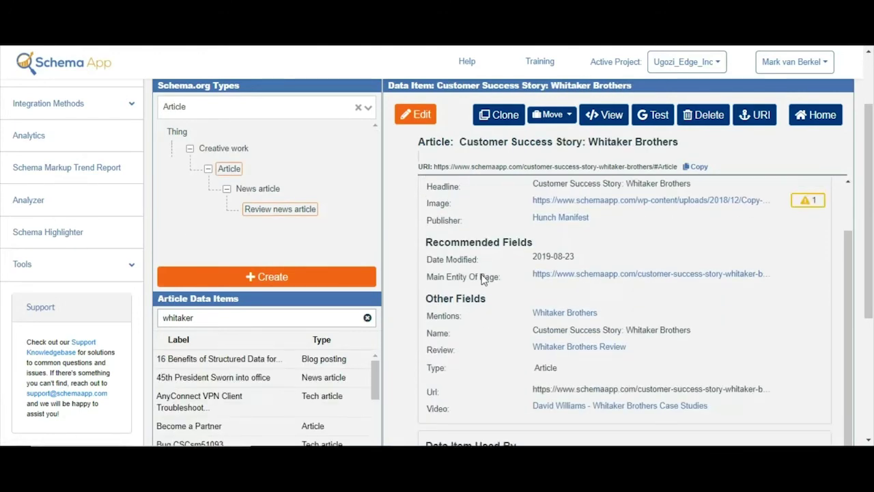
pyautogui.scroll(2, 481, 278)
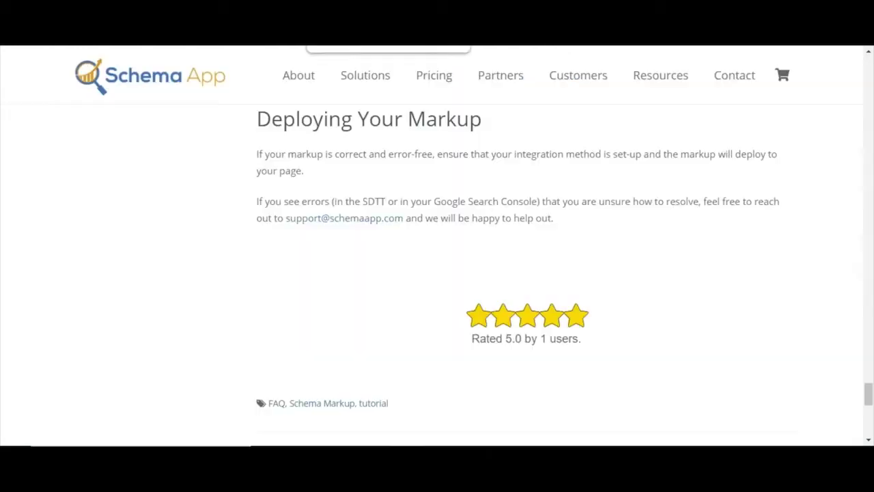
pyautogui.scroll(1, 323, 189)
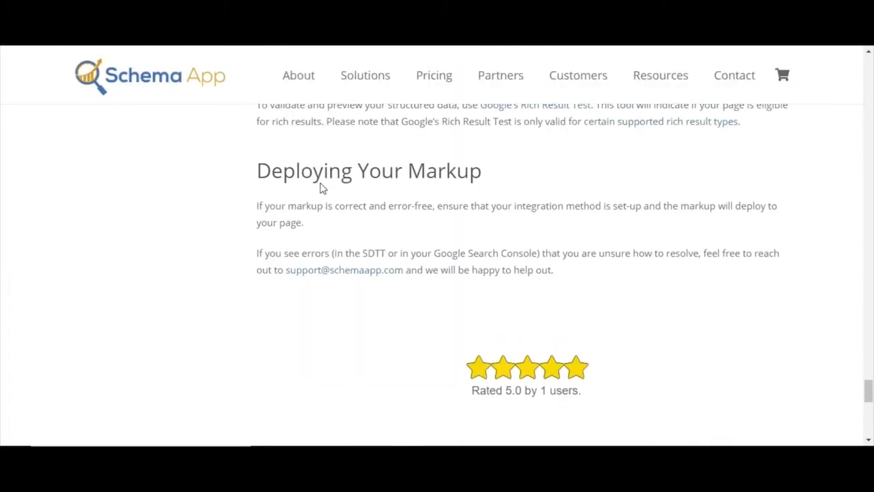
pyautogui.scroll(-1, 320, 183)
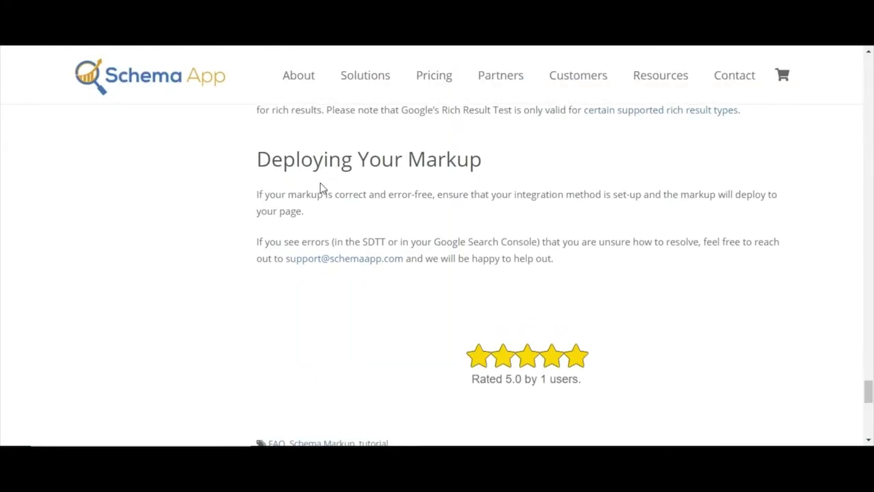
pyautogui.scroll(-1, 322, 185)
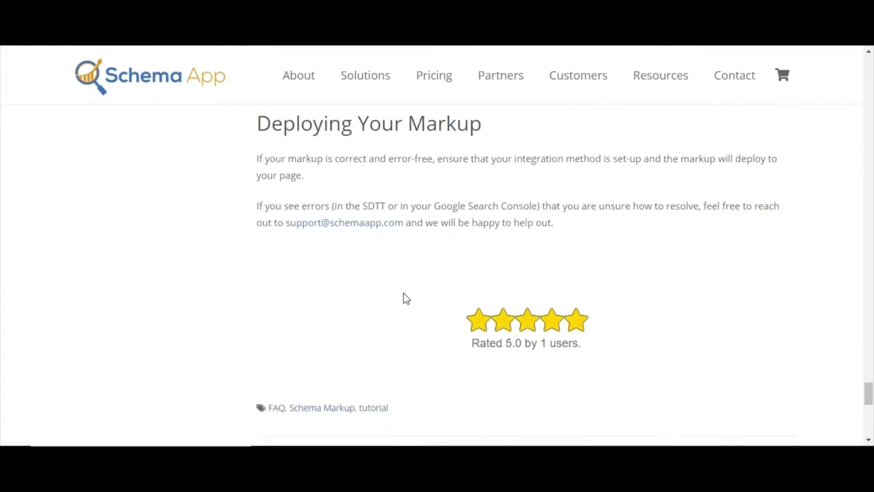
pyautogui.scroll(-1, 407, 301)
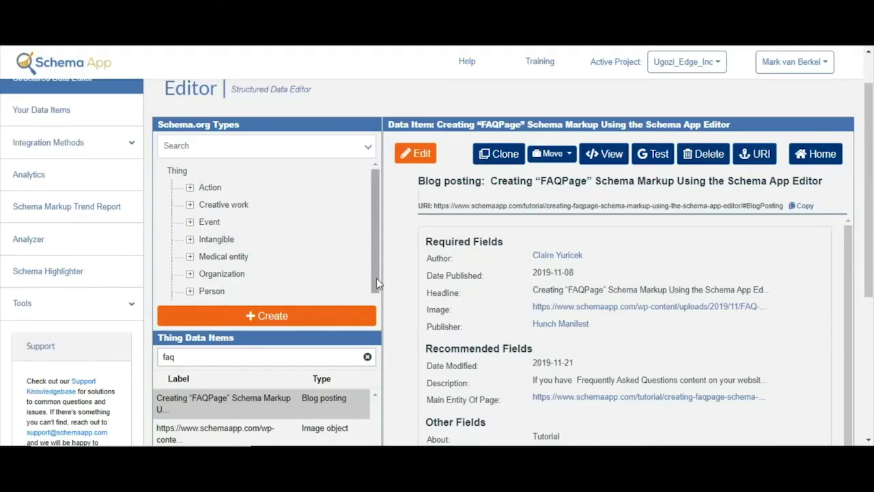
# Step: Edit the "Creating FAQPage Schema Markup" blog posting and create an Aggregate Rating data item named "FaqPage Agg Rating" for it
pyautogui.scroll(-1, 377, 278)
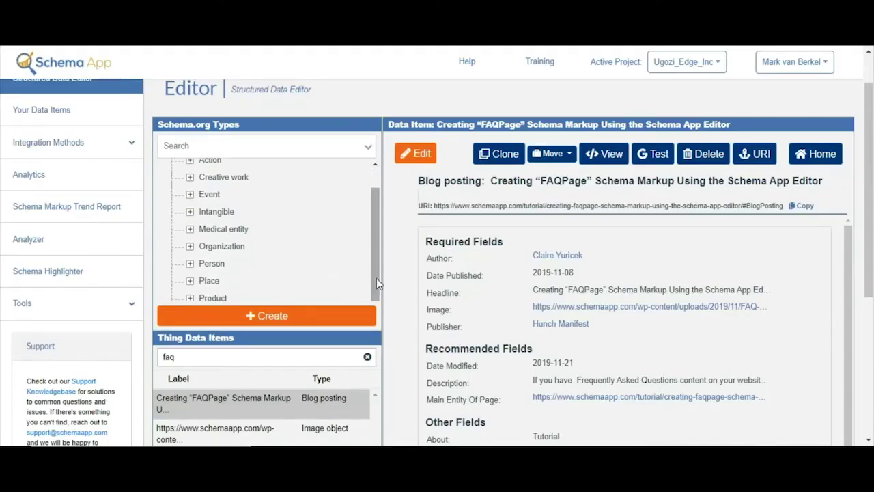
pyautogui.click(419, 154)
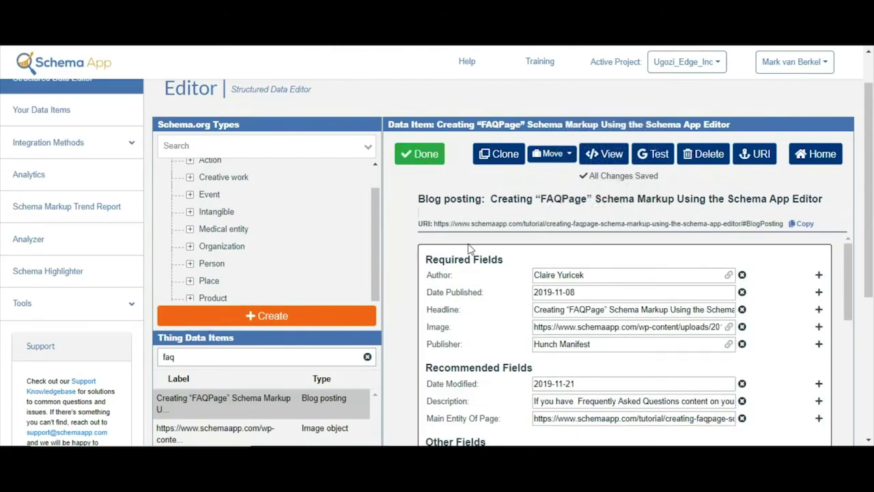
pyautogui.scroll(-3, 470, 250)
pyautogui.scroll(-5, 469, 248)
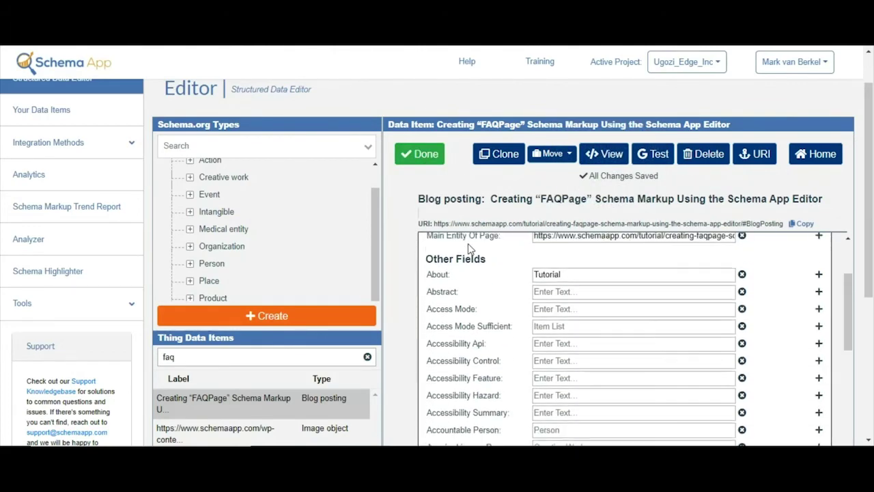
pyautogui.scroll(-3, 470, 388)
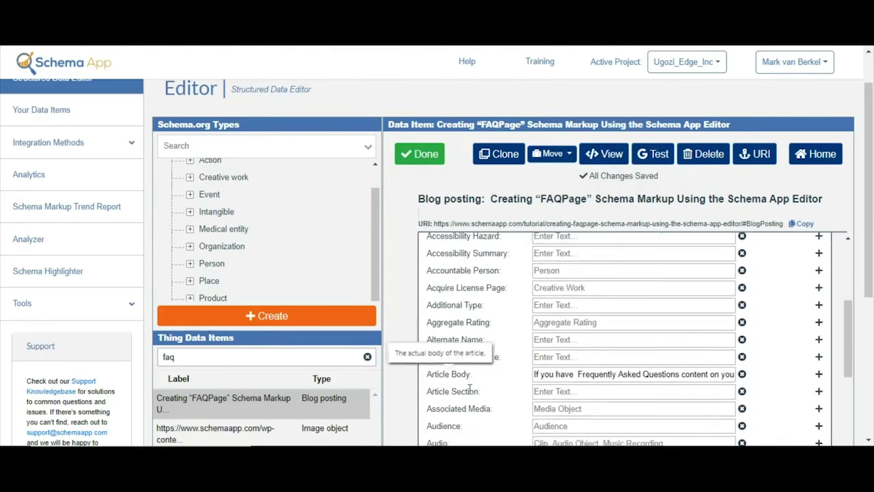
pyautogui.scroll(1, 470, 389)
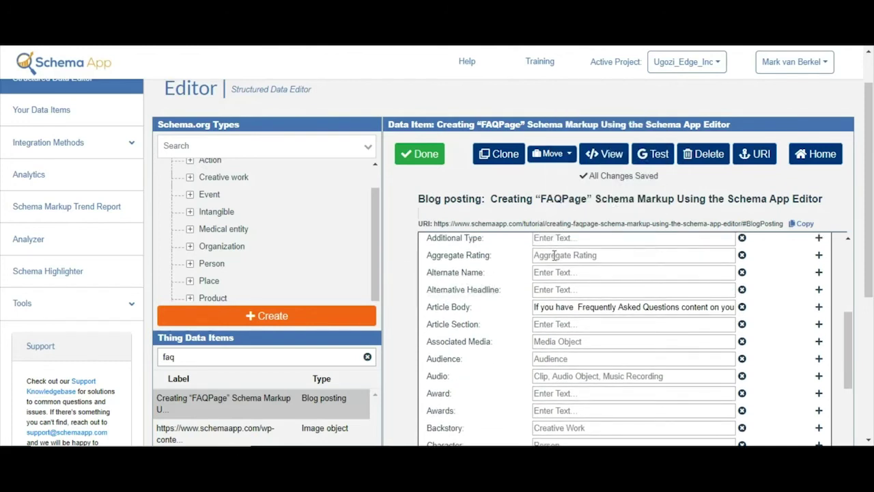
pyautogui.click(554, 254)
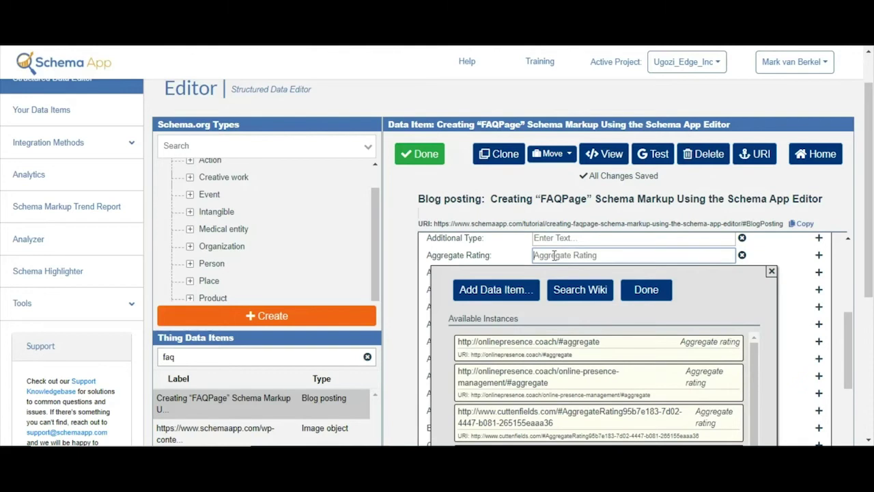
pyautogui.write('FaqPage ')
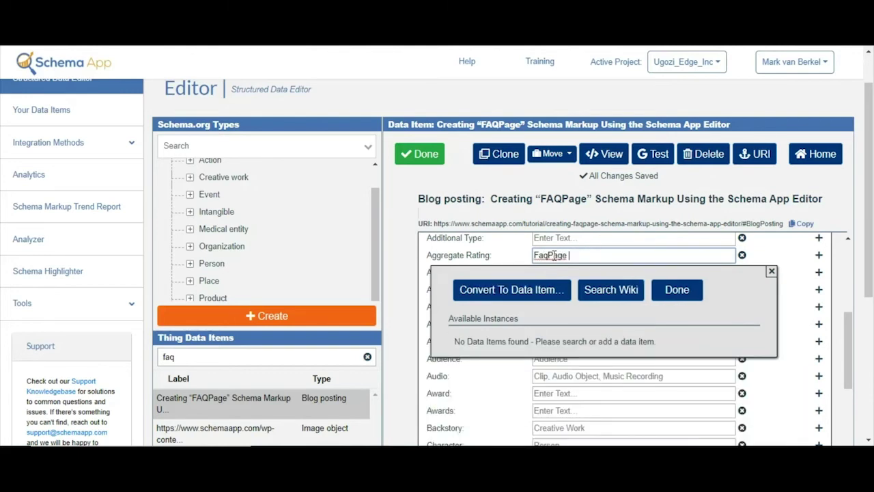
pyautogui.write('Agg Rating')
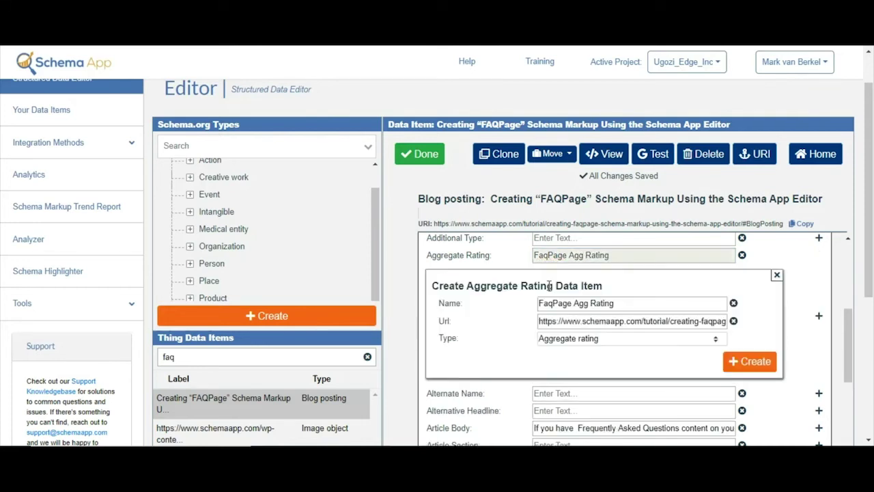
pyautogui.click(746, 361)
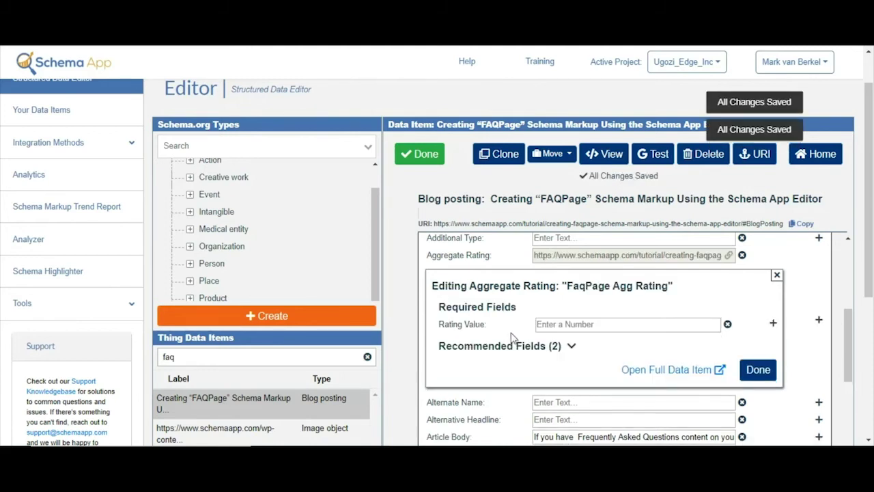
# Step: Enter a Rating Value of 5.0 for the new aggregate rating and go to its full data item
pyautogui.click(570, 346)
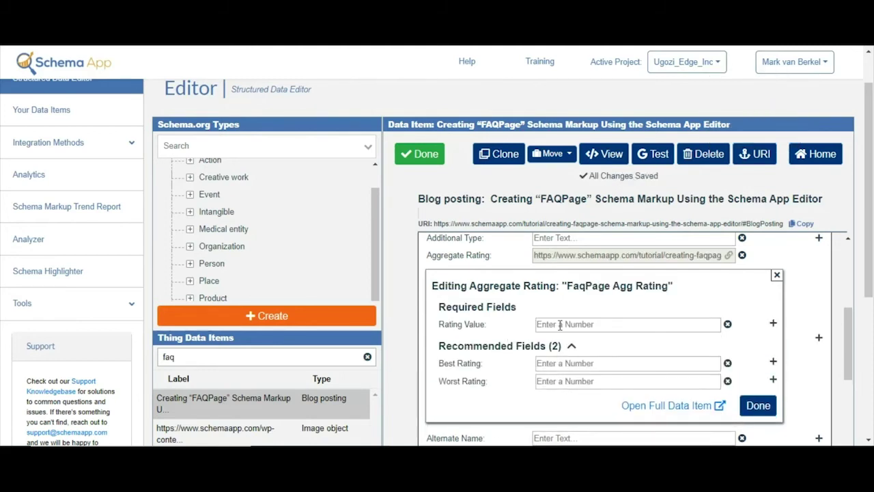
pyautogui.click(559, 325)
pyautogui.write('5')
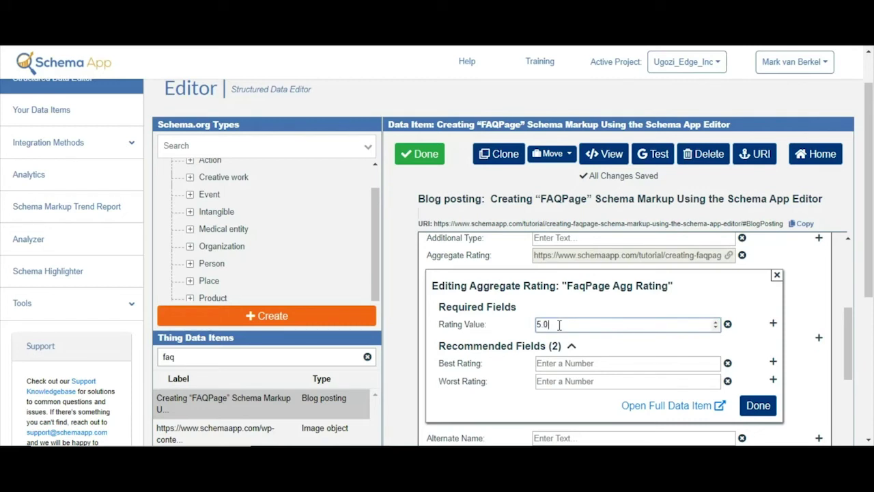
pyautogui.write('.0')
pyautogui.click(688, 407)
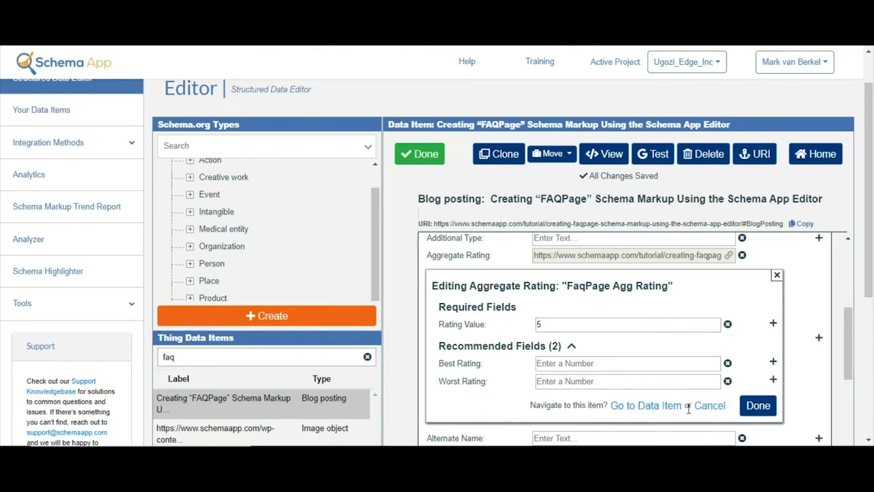
pyautogui.click(672, 406)
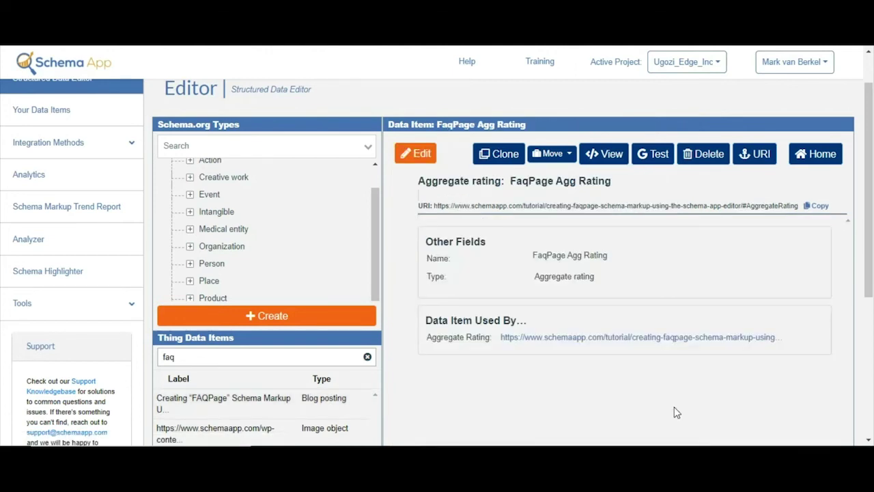
# Step: Open the full FaqPage Agg Rating data item for editing and set its required Rating Value to 5.0
pyautogui.click(415, 153)
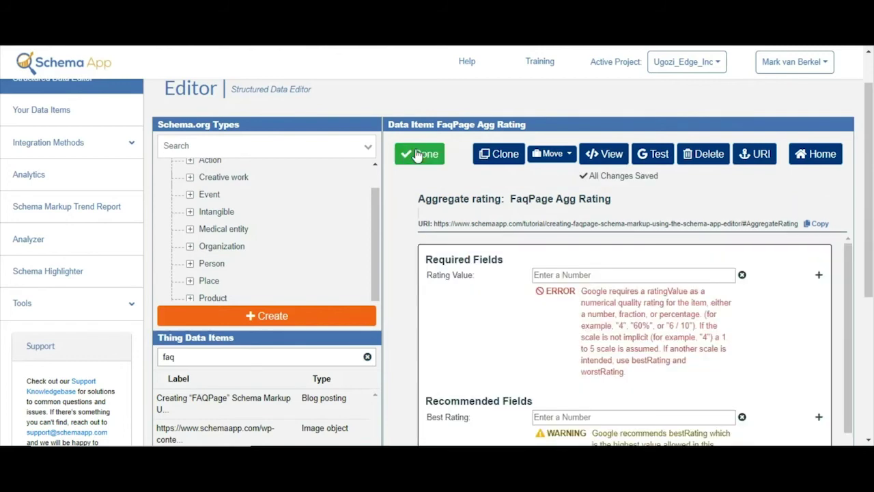
pyautogui.click(556, 270)
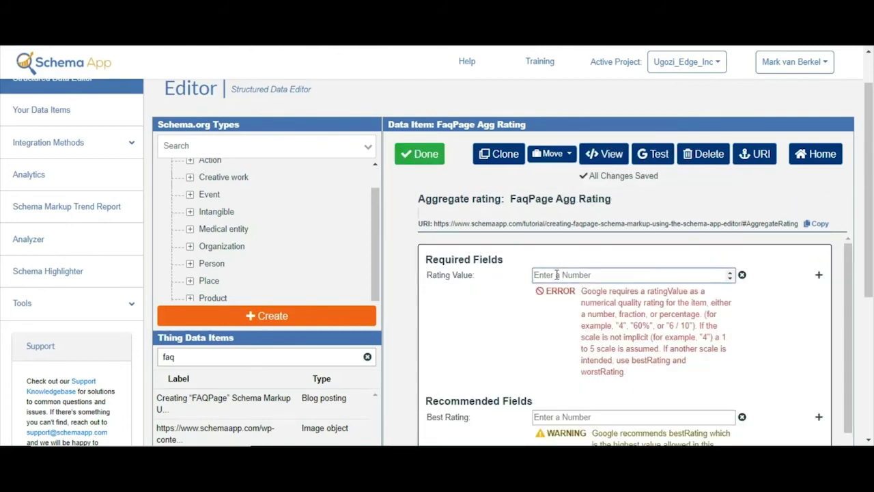
pyautogui.write('5.0')
pyautogui.click(487, 319)
# Step: Set the aggregate rating's Rating Count to 1 and finish editing the data item
pyautogui.scroll(-3, 488, 319)
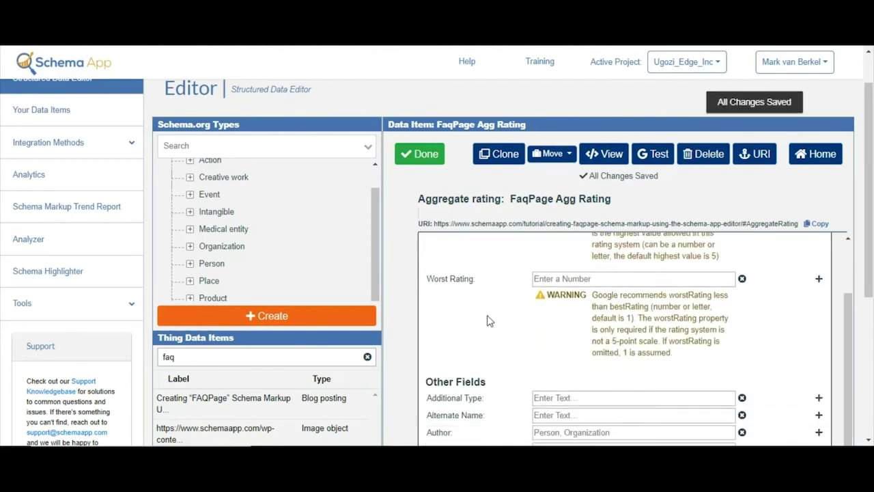
pyautogui.scroll(-10, 487, 320)
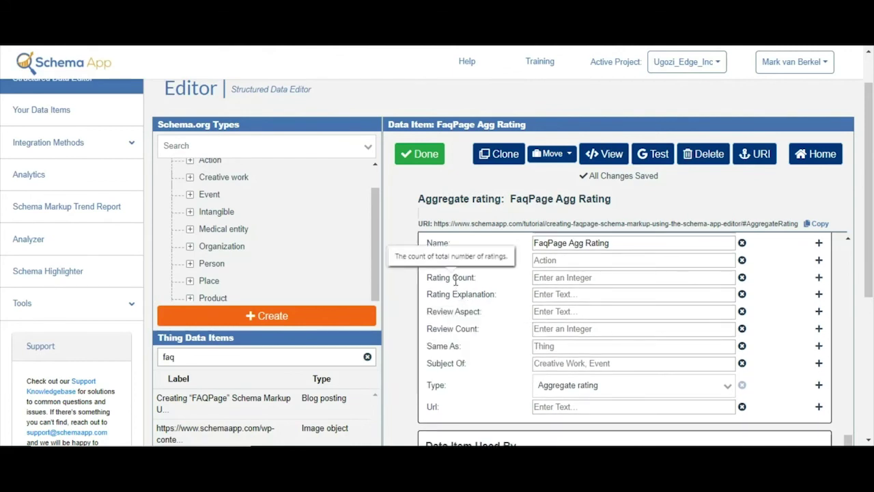
pyautogui.click(545, 276)
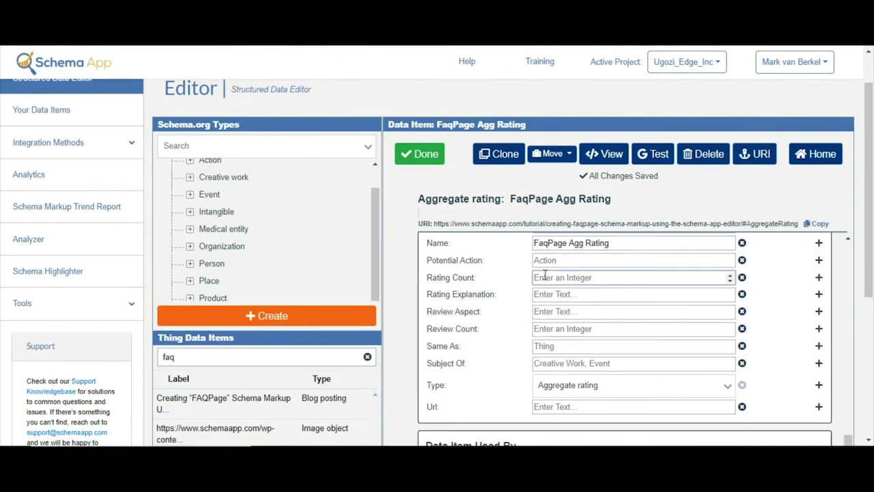
pyautogui.write('1')
pyautogui.click(508, 273)
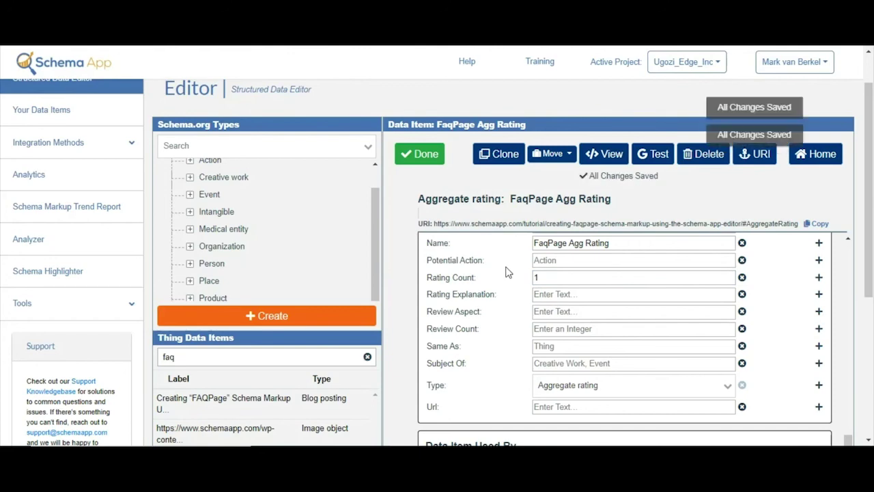
pyautogui.scroll(5, 508, 272)
pyautogui.click(419, 154)
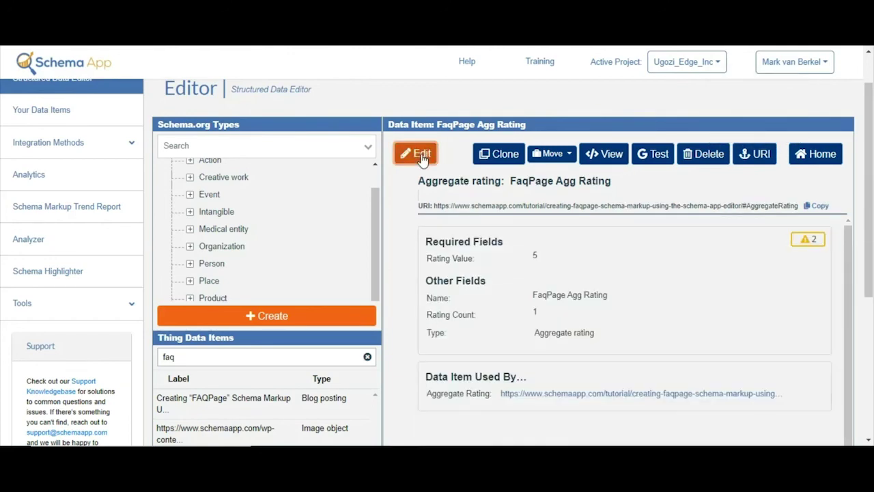
# Step: Open the blog posting that uses the rating, refresh its JSON-LD and inspect the aggregateRating section of the code
pyautogui.click(536, 400)
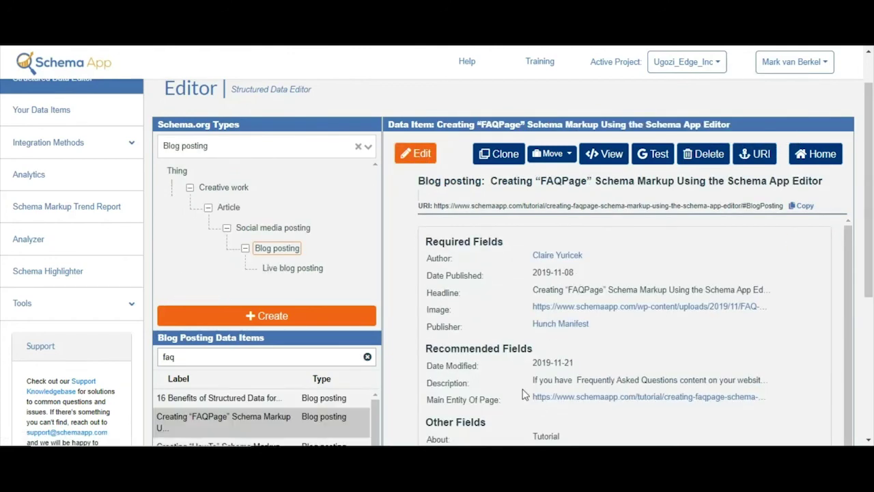
pyautogui.click(605, 159)
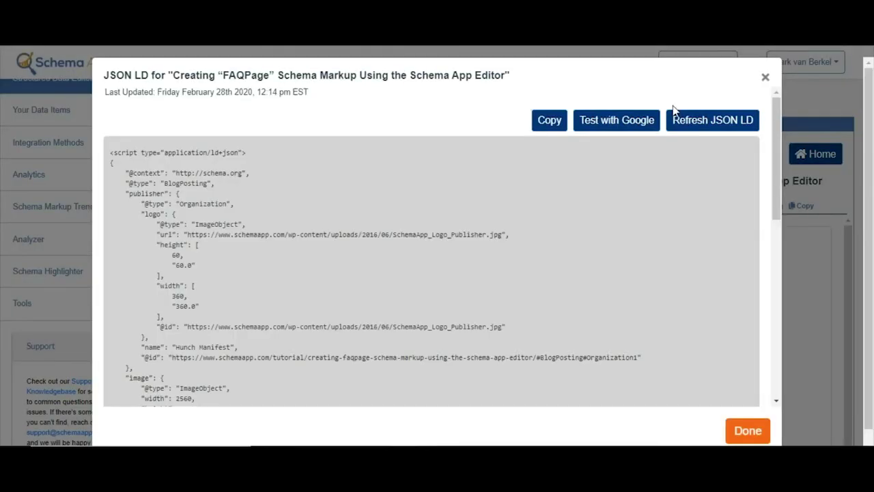
pyautogui.click(692, 121)
pyautogui.scroll(-3, 241, 295)
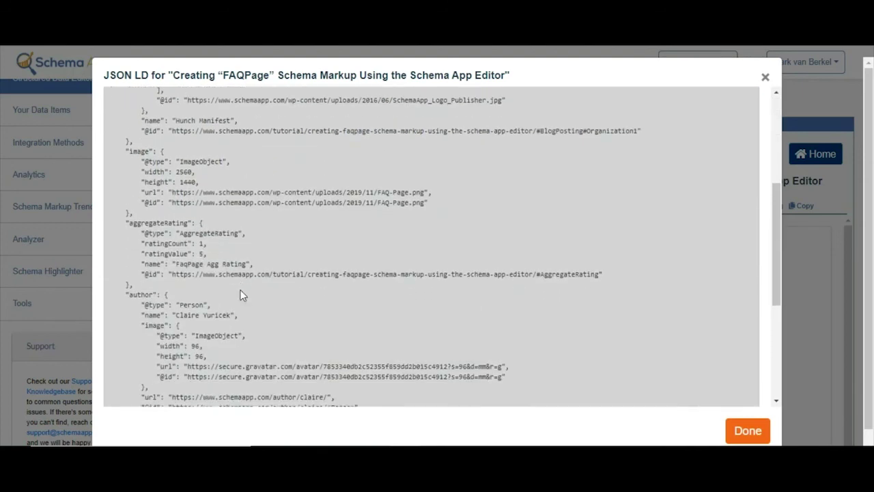